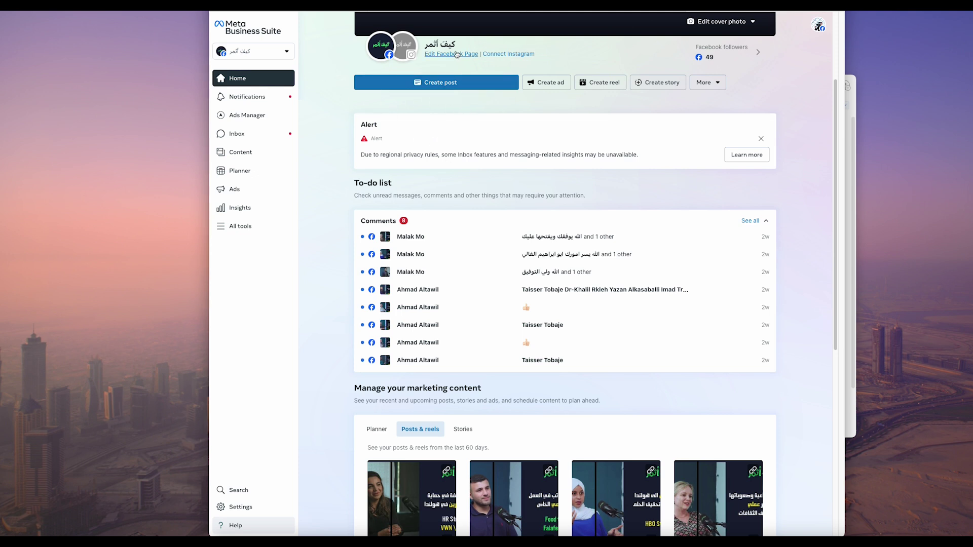
Leave the كيف أثمر Page's Business Suite home for the Facebook home news feed.
{"action": "mouse_move", "coordinate": [402, 51]}
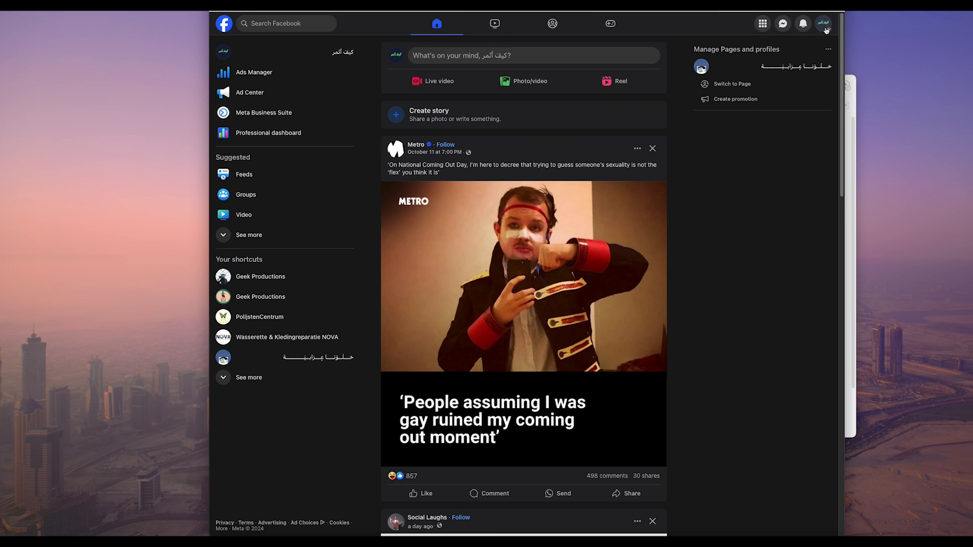
Reopen Meta Business Suite from Facebook through the profile avatar's account menu.
{"action": "left_click", "coordinate": [823, 23]}
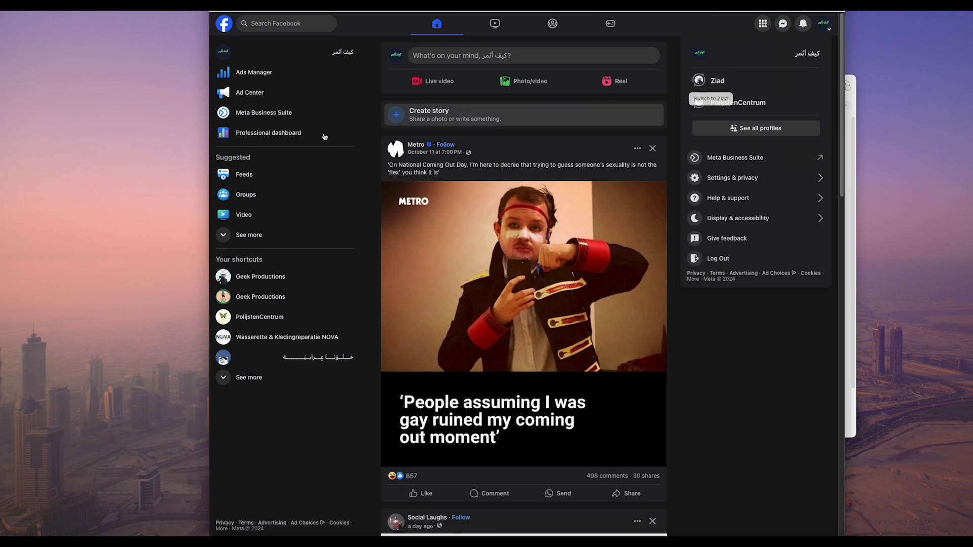
{"action": "left_click", "coordinate": [307, 114]}
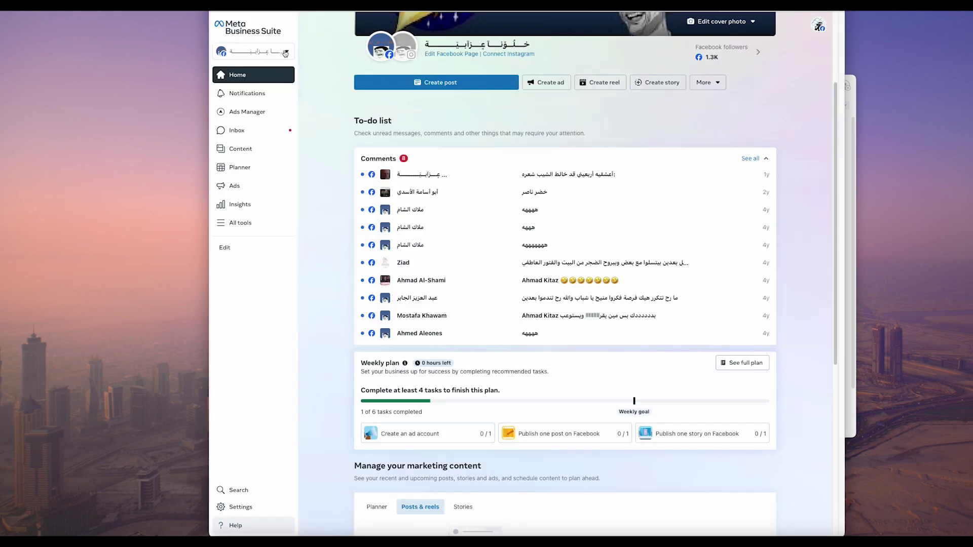
Use the account selector to switch to the كيف أثمر Facebook Page.
{"action": "left_click", "coordinate": [287, 52]}
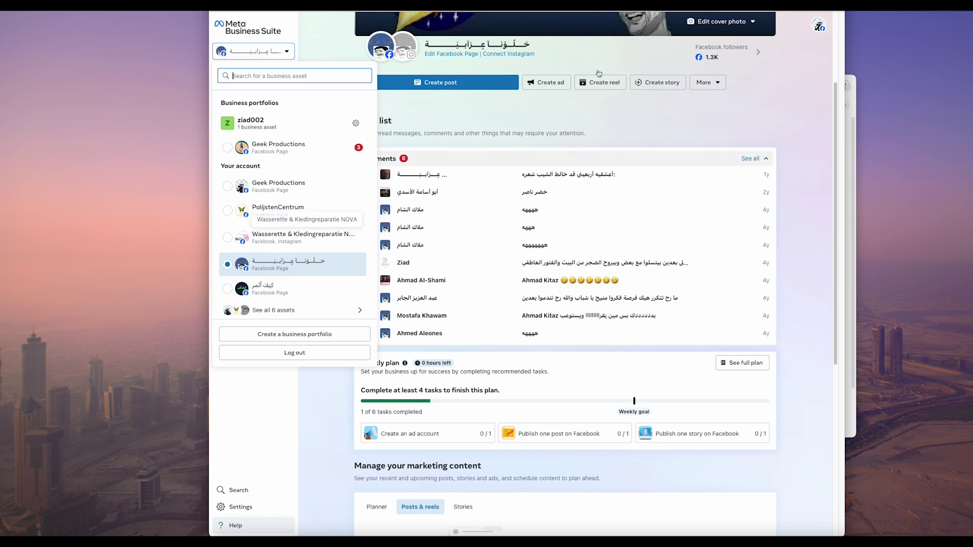
{"action": "left_click", "coordinate": [299, 288]}
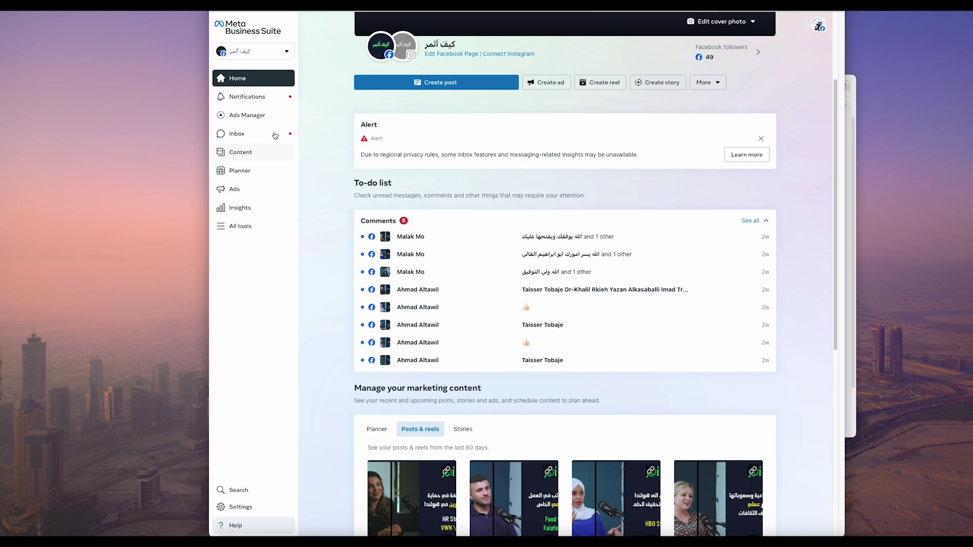
Start Connect Instagram for كيف أثمر and log in as the offered Instagram account.
{"action": "left_click", "coordinate": [504, 56]}
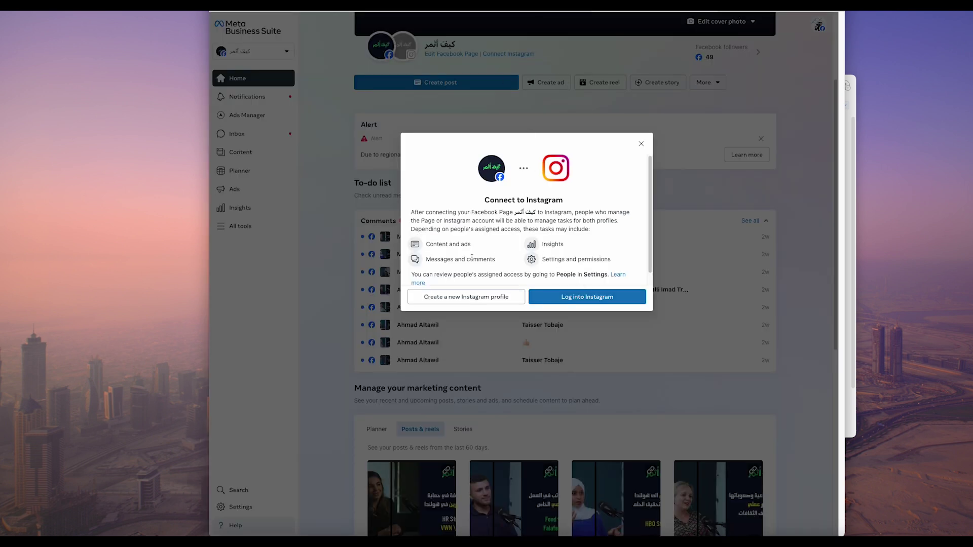
{"action": "scroll", "coordinate": [471, 258], "scroll_direction": "down", "scroll_amount": 1}
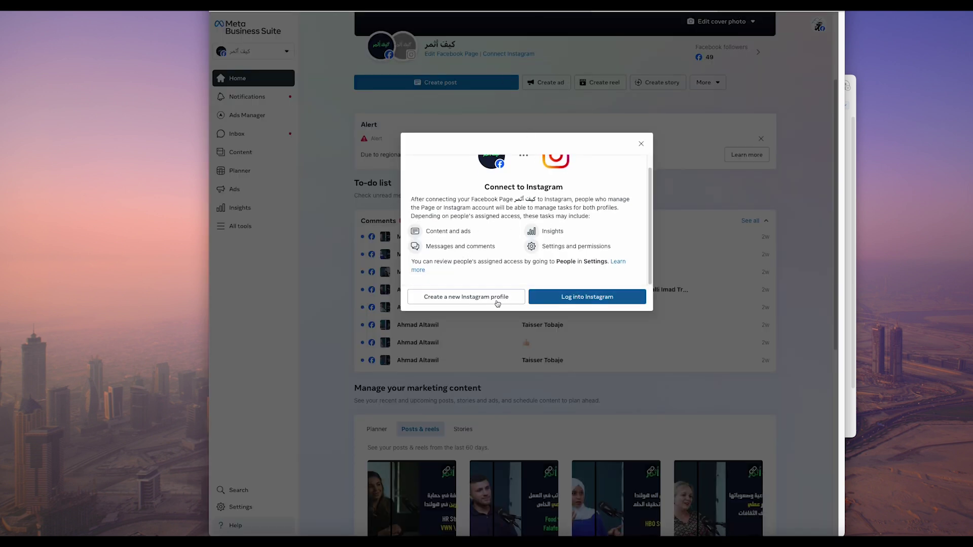
{"action": "left_click", "coordinate": [554, 303]}
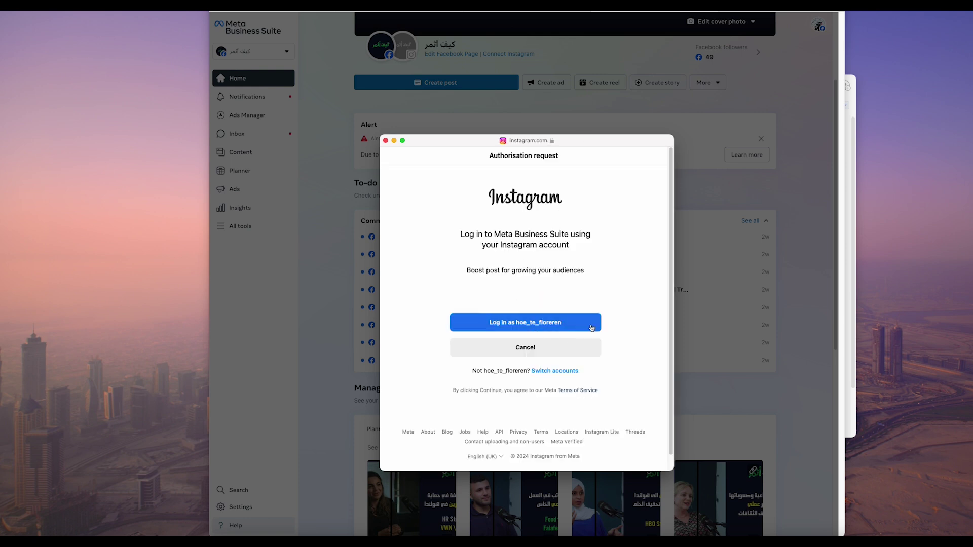
{"action": "left_click", "coordinate": [580, 324]}
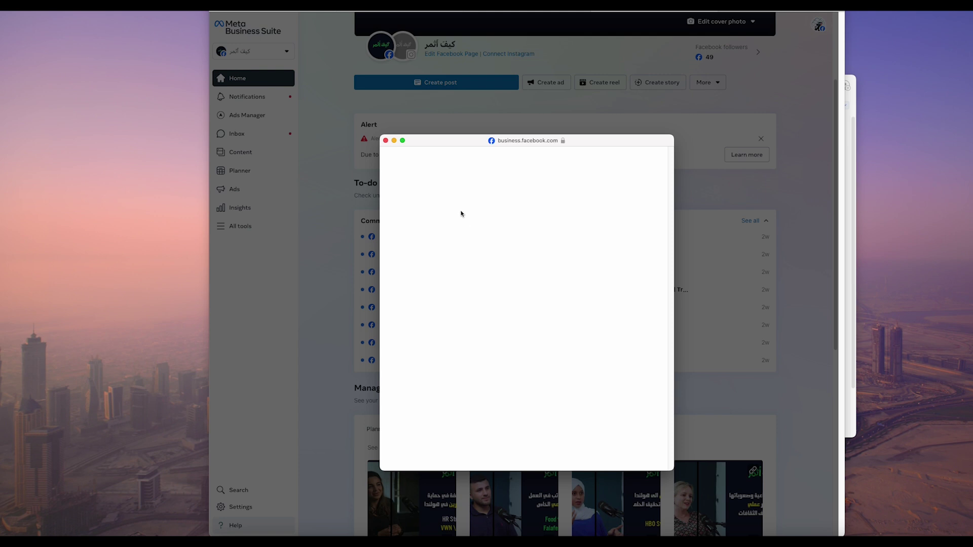
Approve adding the Page and Instagram account to the portfolio, then dismiss the connected message.
{"action": "left_click", "coordinate": [527, 255]}
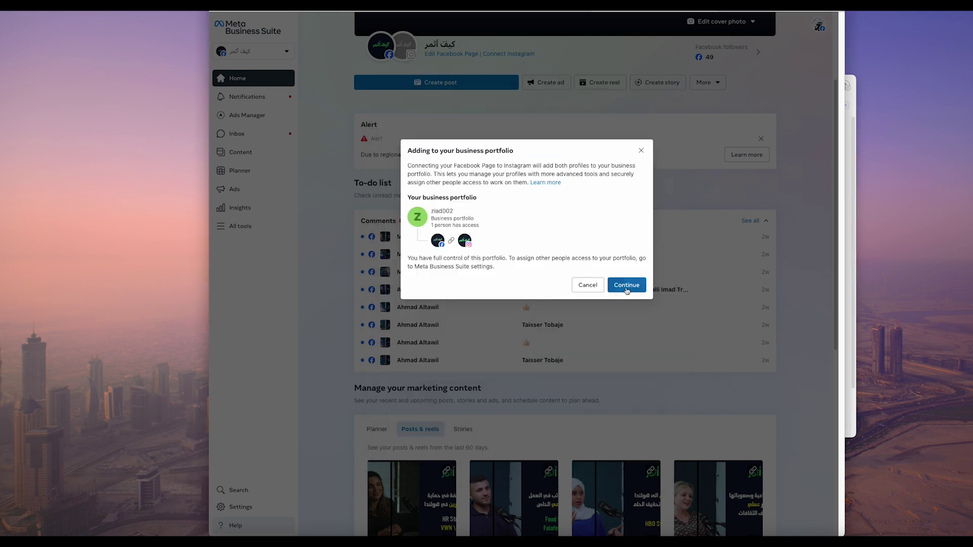
{"action": "left_click", "coordinate": [627, 286]}
{"action": "left_click", "coordinate": [632, 285]}
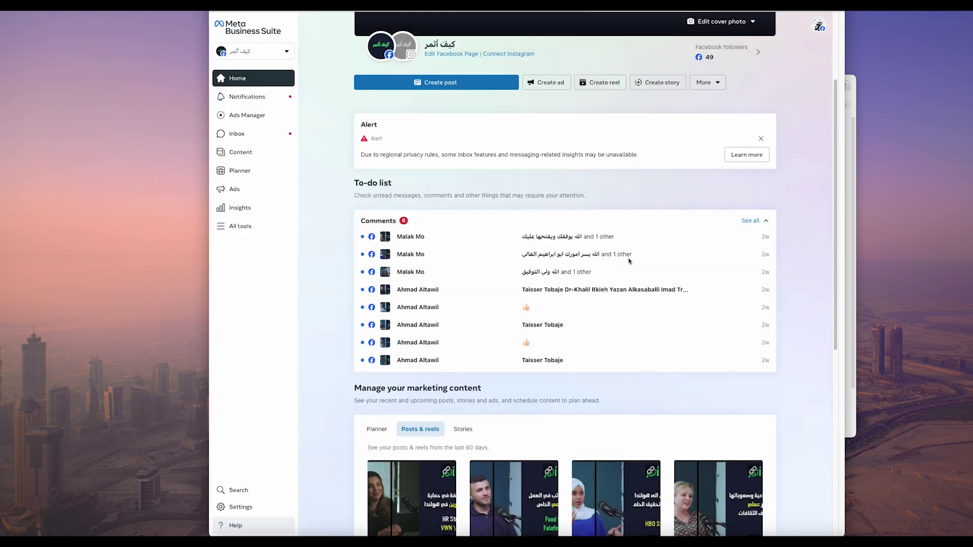
{"action": "left_click", "coordinate": [630, 262]}
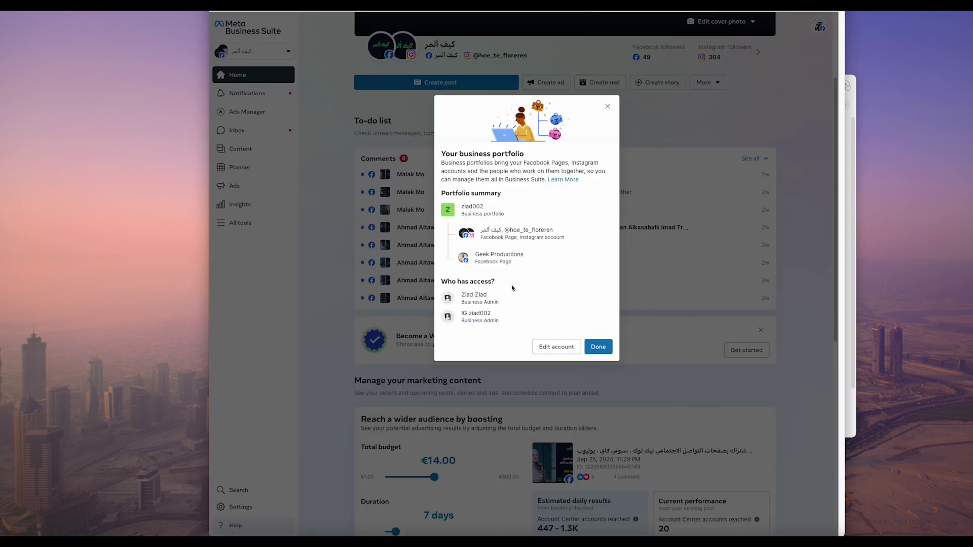
Go through Review assets and Name portfolio to Add admin, pick another person, then close.
{"action": "left_click", "coordinate": [567, 349]}
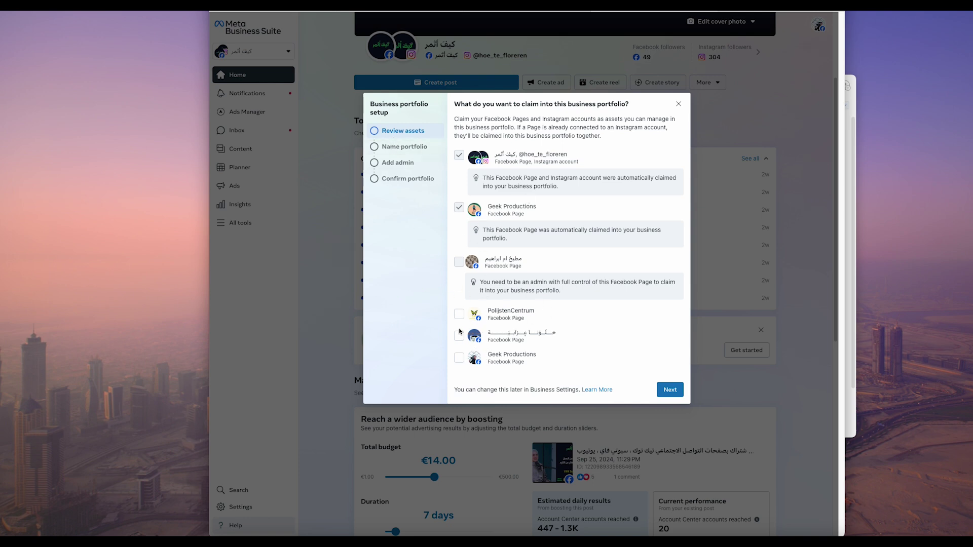
{"action": "left_click", "coordinate": [401, 152]}
{"action": "left_click", "coordinate": [412, 239]}
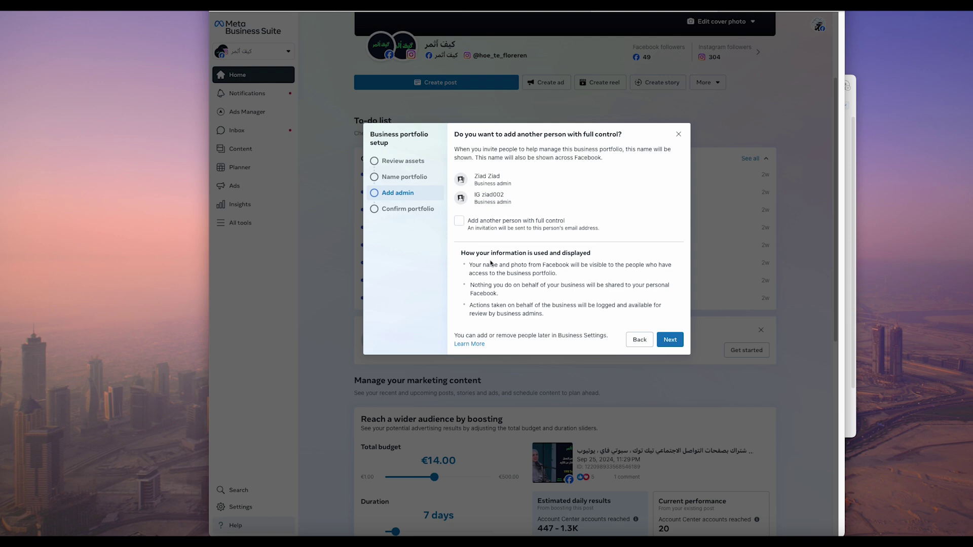
{"action": "left_click", "coordinate": [460, 221]}
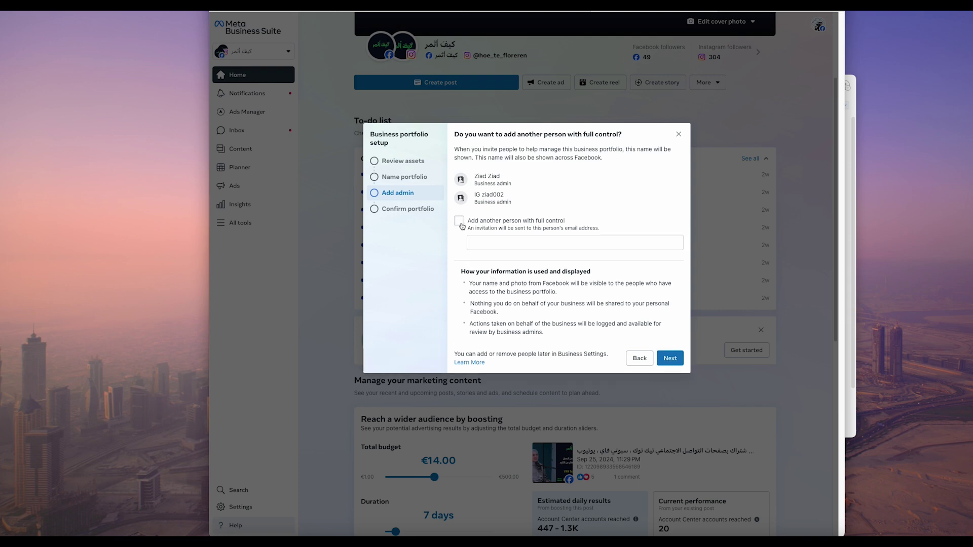
{"action": "left_click", "coordinate": [537, 238]}
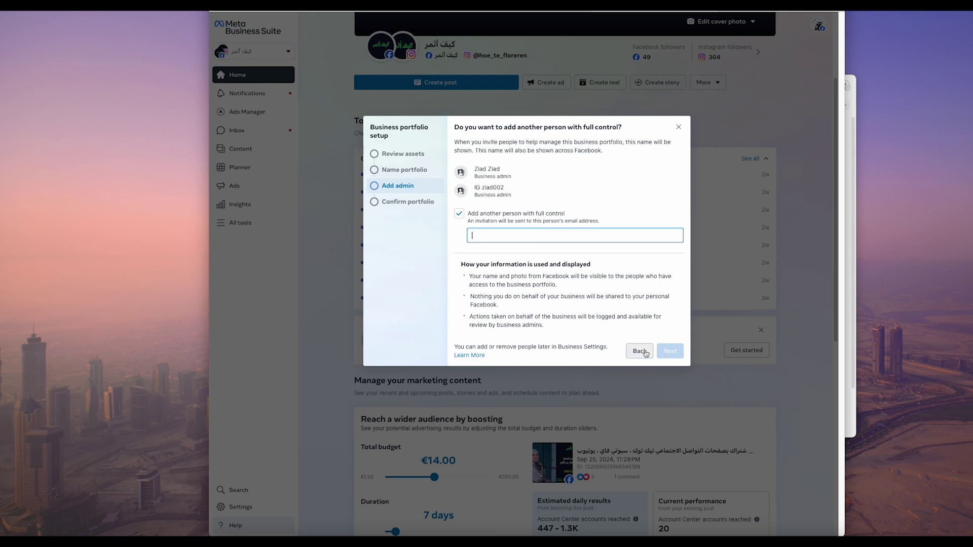
{"action": "left_click", "coordinate": [677, 130]}
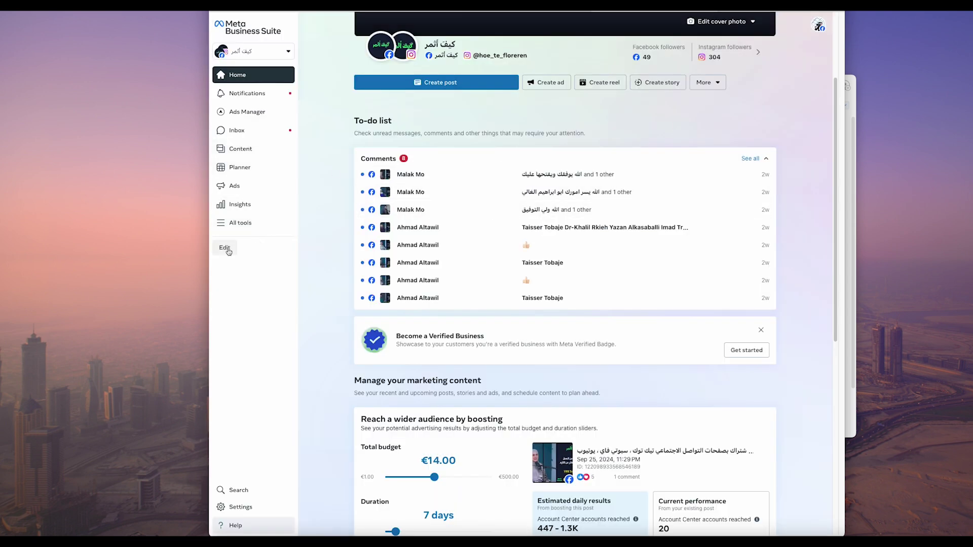
{"action": "left_click", "coordinate": [226, 248]}
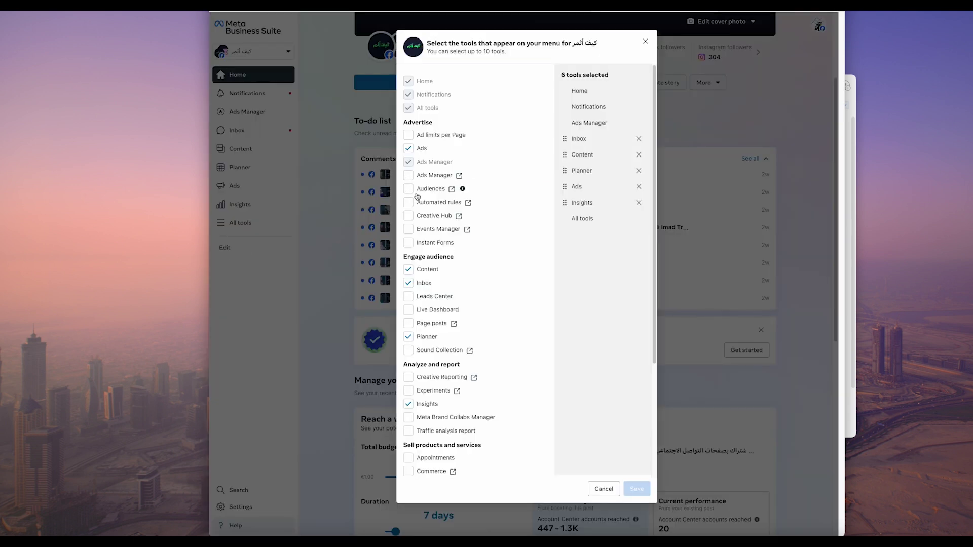
{"action": "scroll", "coordinate": [417, 196], "scroll_direction": "down", "scroll_amount": 3}
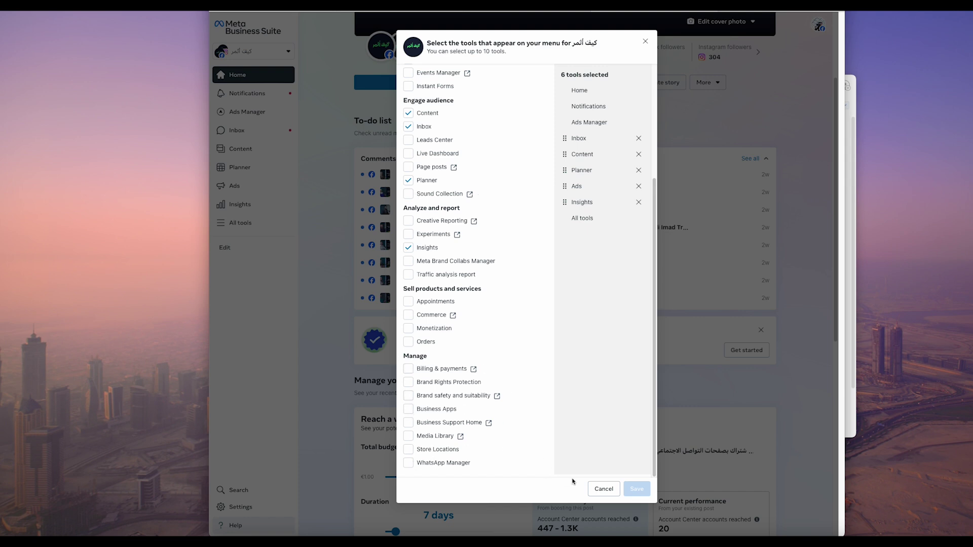
{"action": "left_click", "coordinate": [604, 489]}
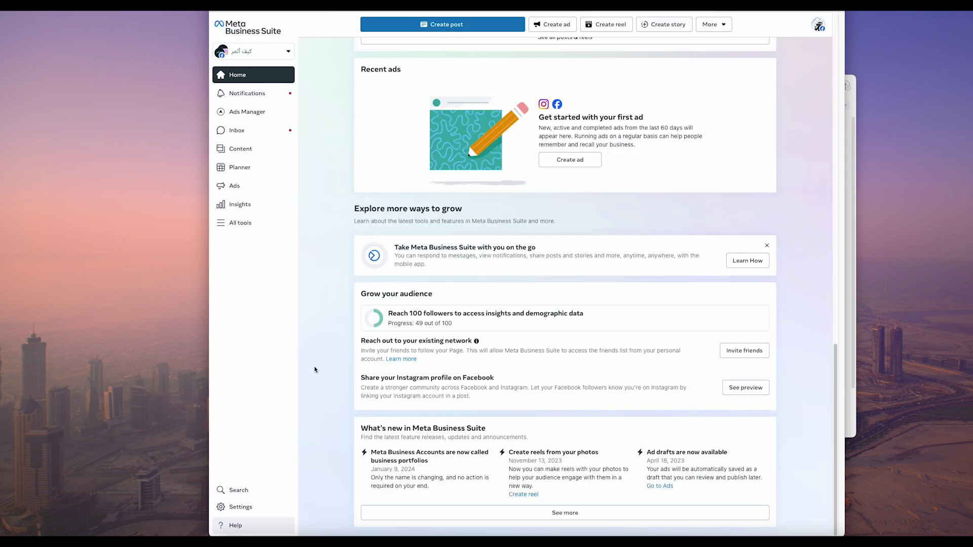
{"action": "left_click", "coordinate": [241, 507]}
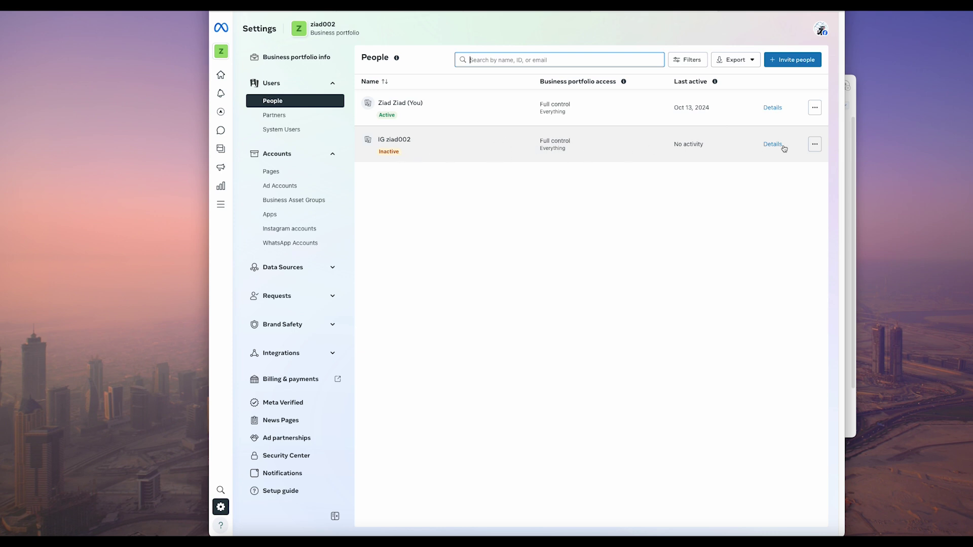
Check a listed user's actions menu in People settings, then begin Invite people.
{"action": "left_click", "coordinate": [814, 144]}
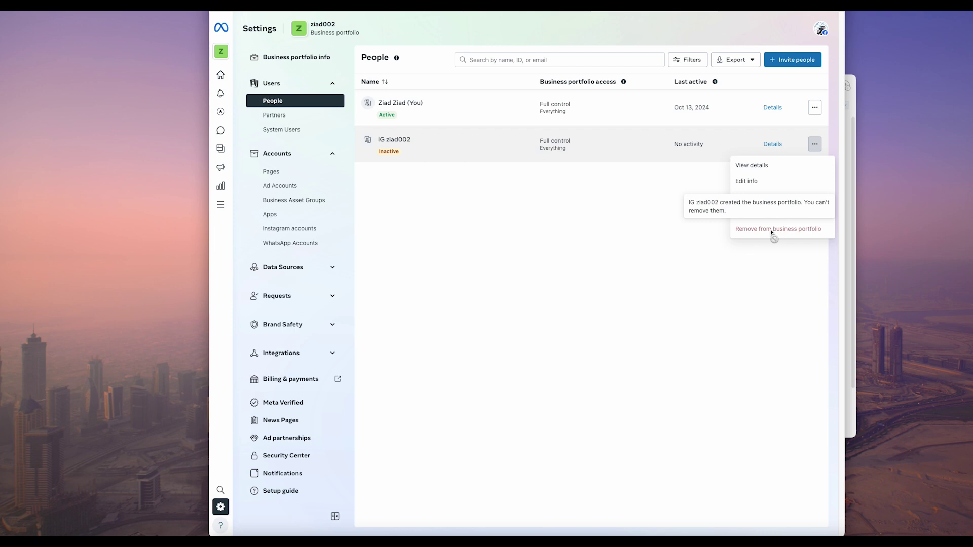
{"action": "left_click", "coordinate": [605, 208]}
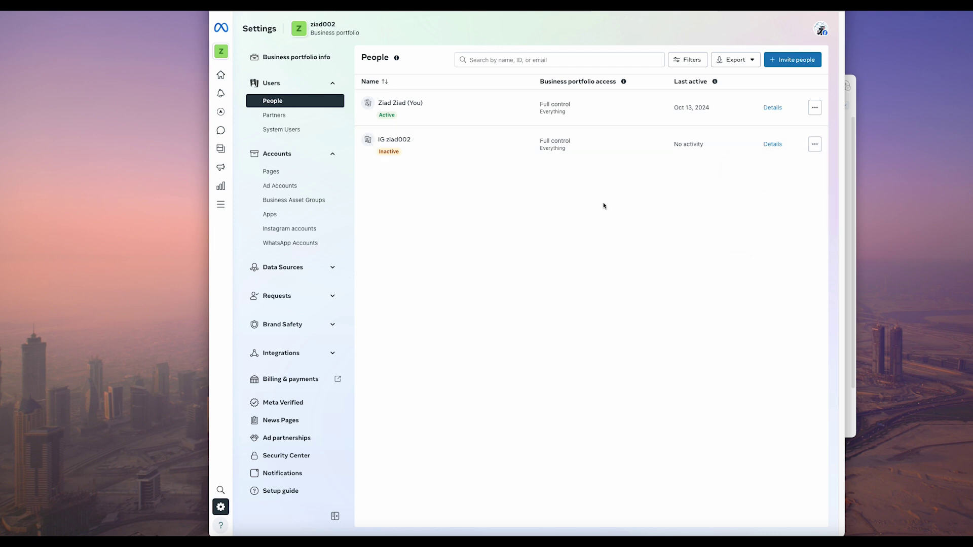
{"action": "left_click", "coordinate": [784, 60]}
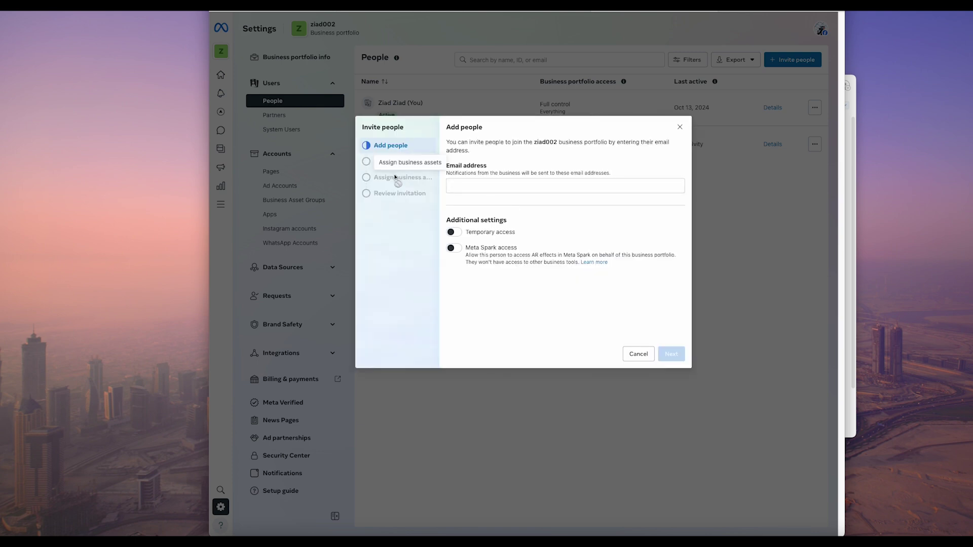
Leave the email address empty and close Invite people, confirming Yes, close.
{"action": "left_click", "coordinate": [482, 189]}
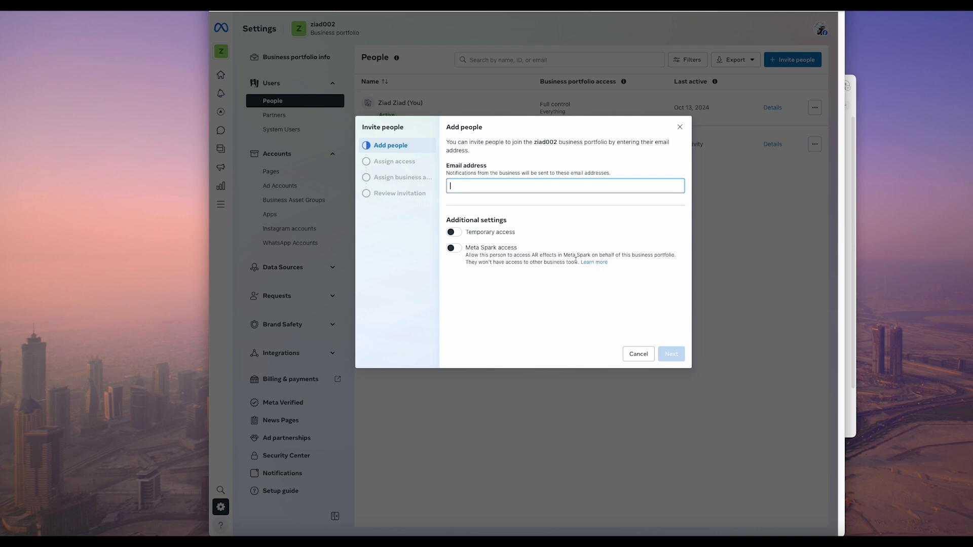
{"action": "left_click", "coordinate": [408, 162]}
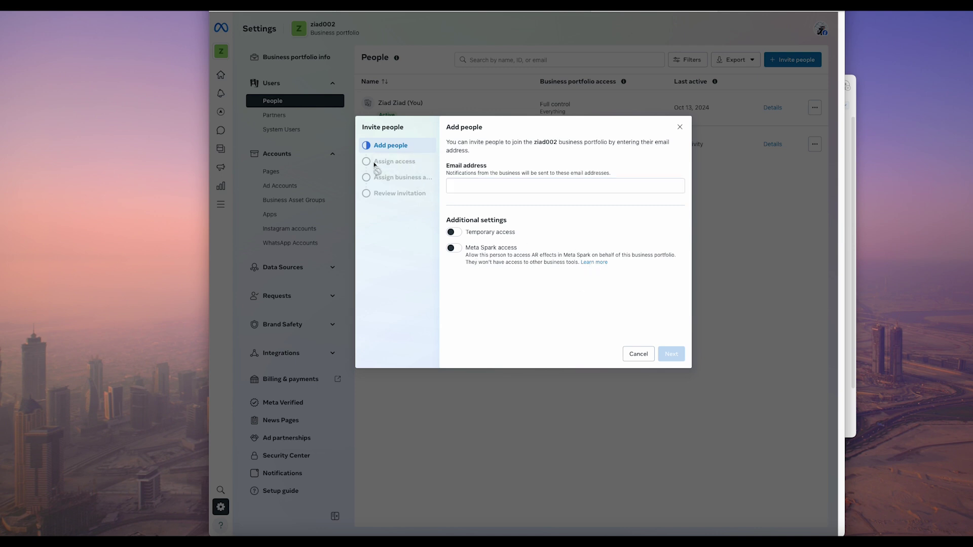
{"action": "left_click", "coordinate": [679, 127]}
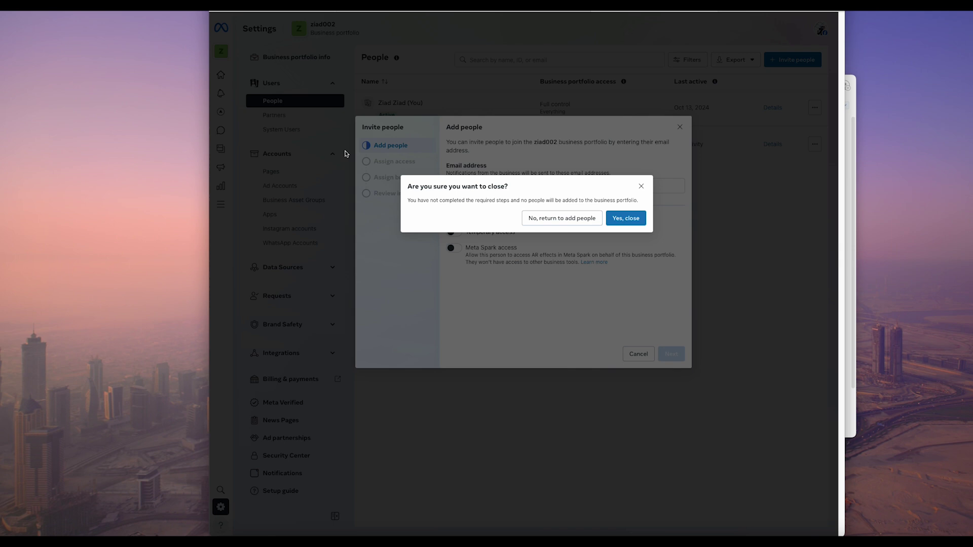
{"action": "left_click", "coordinate": [624, 223]}
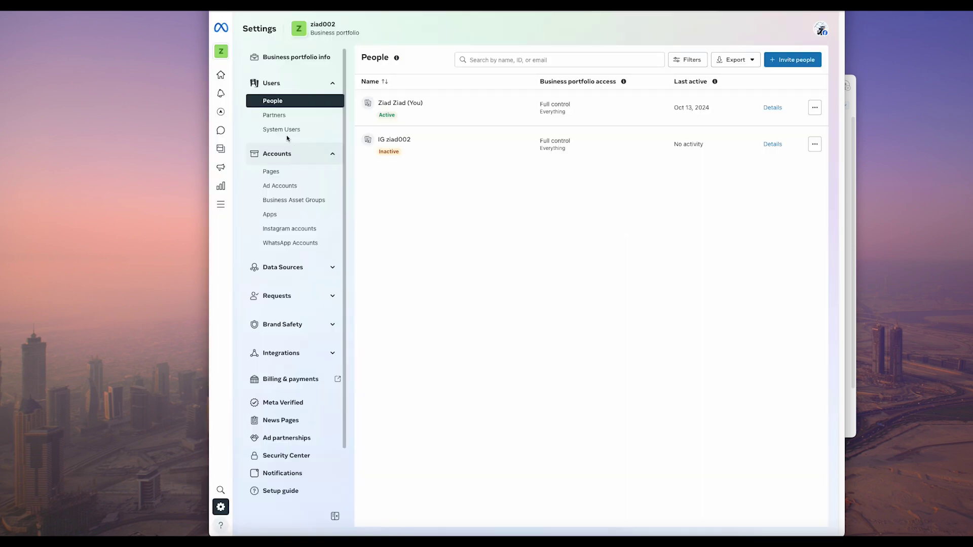
Look at the Partners page's Add dropdown, then open the empty System users page.
{"action": "left_click", "coordinate": [287, 117]}
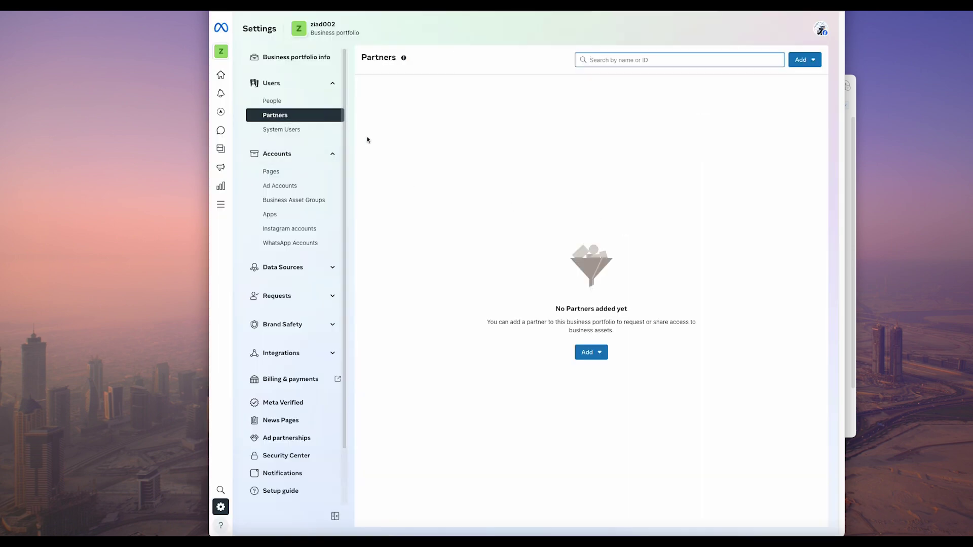
{"action": "left_click", "coordinate": [594, 357]}
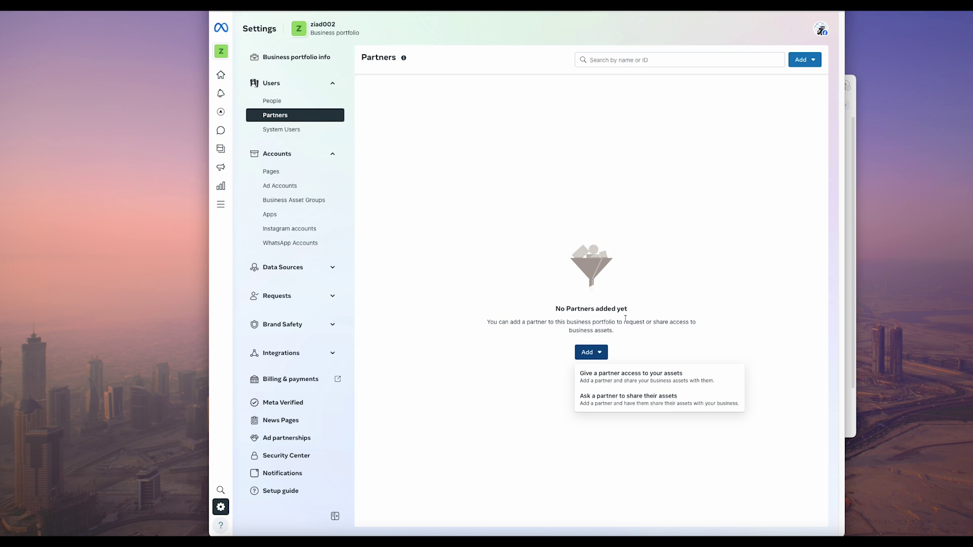
{"action": "left_click", "coordinate": [316, 133]}
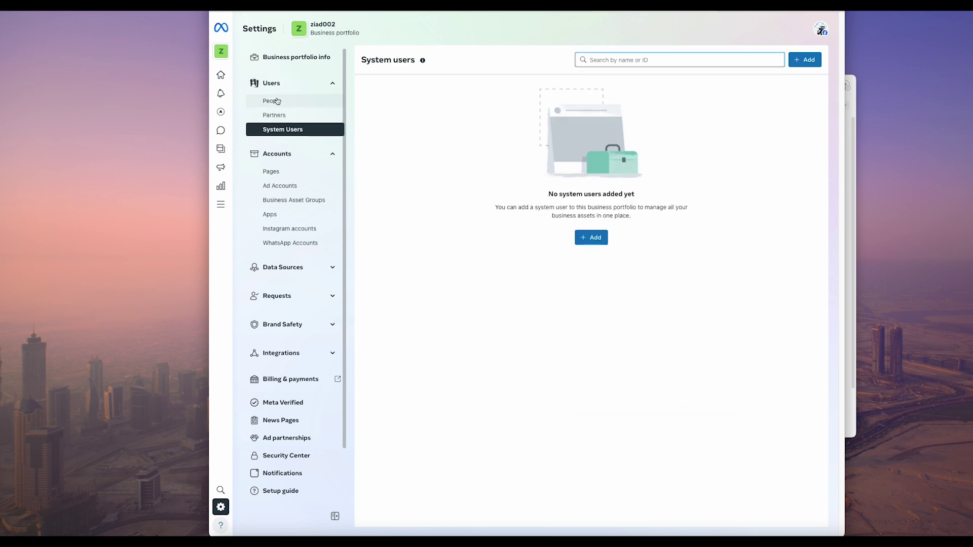